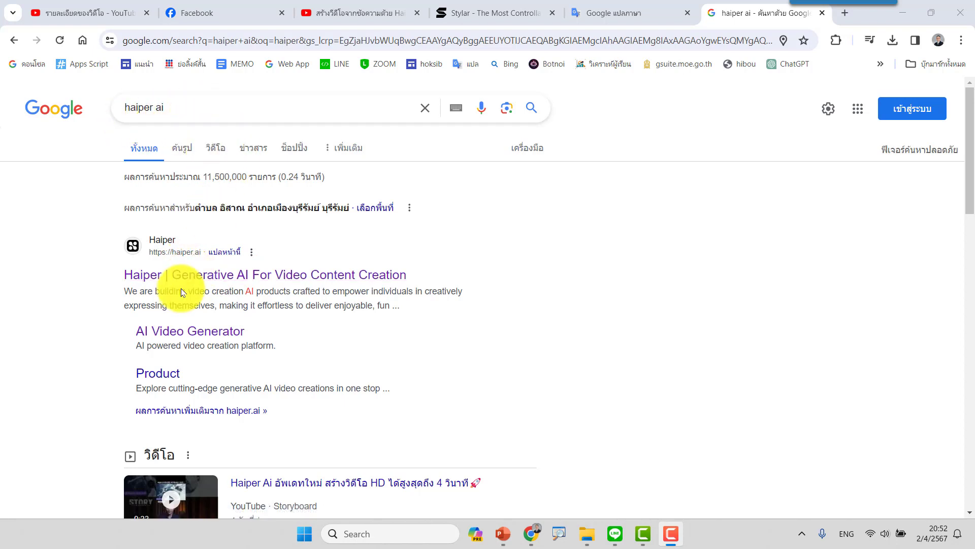
- Open the Haiper website from the search results and start it free at app.haiper.ai/explore
left_click(217, 277)
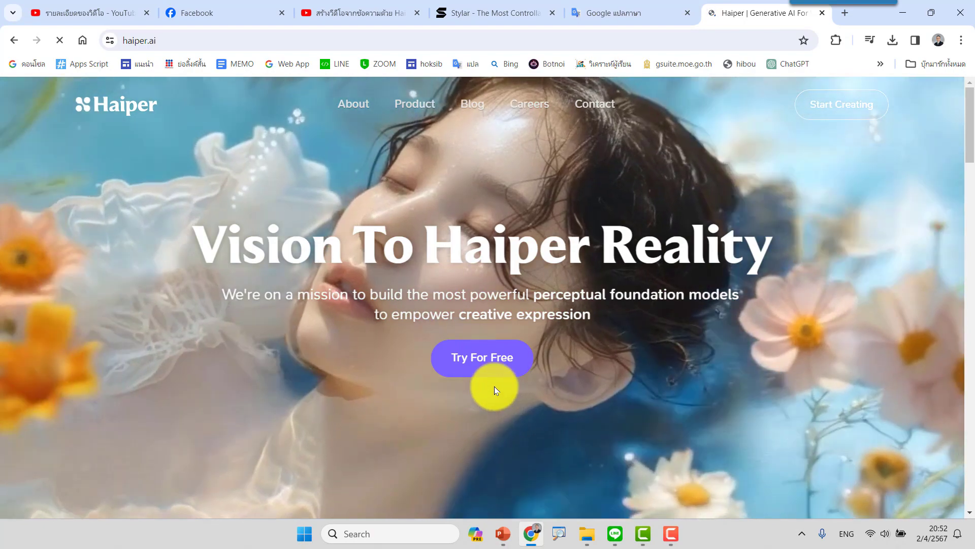
left_click(485, 364)
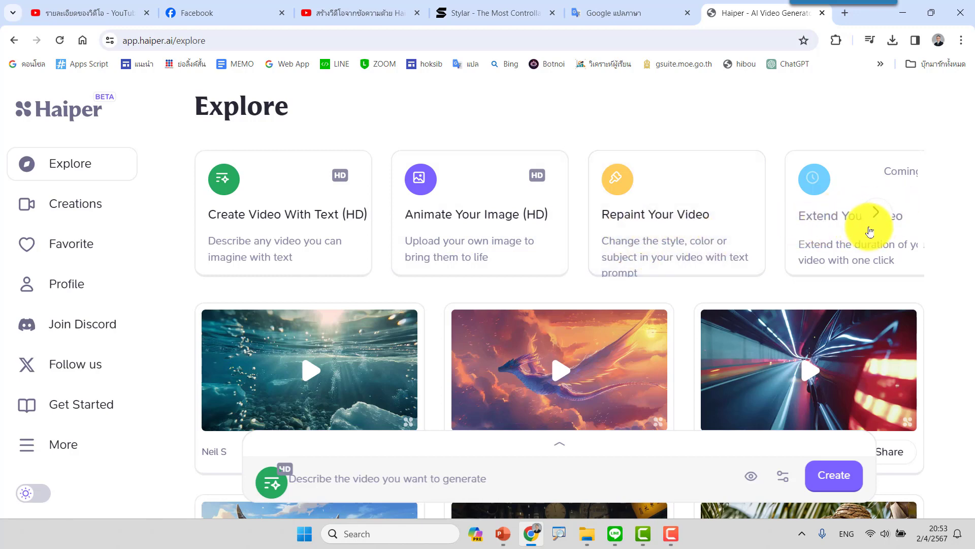
scroll(827, 366, "down", 2)
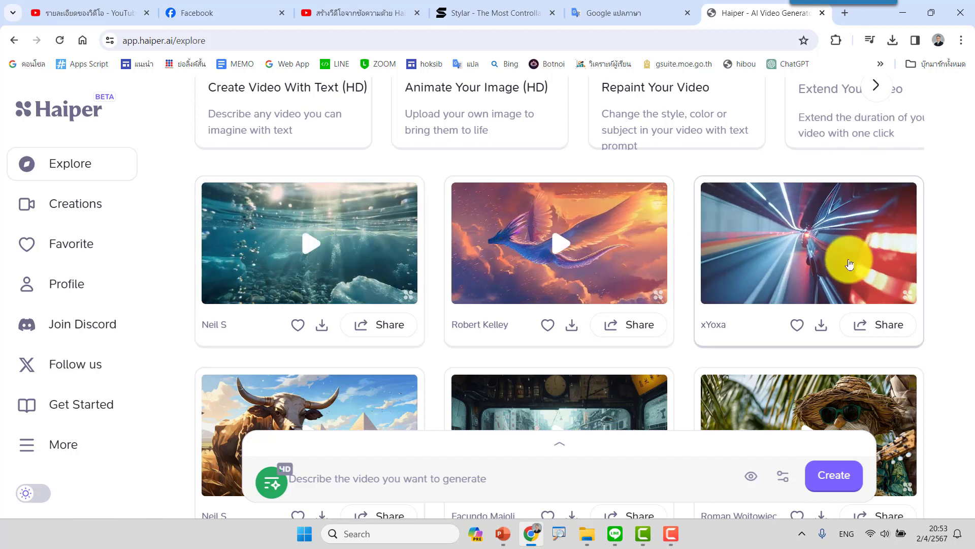
mouse_move(809, 371)
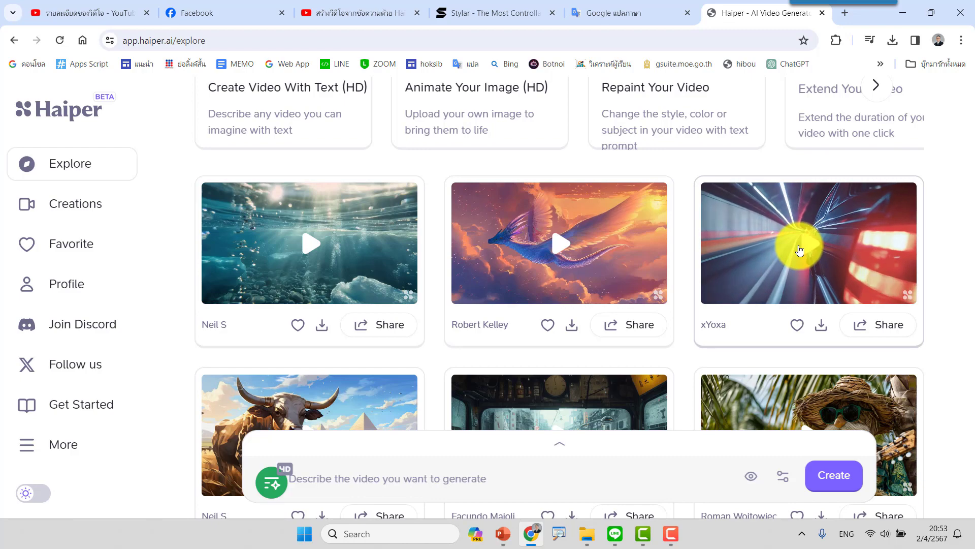
left_click(799, 249)
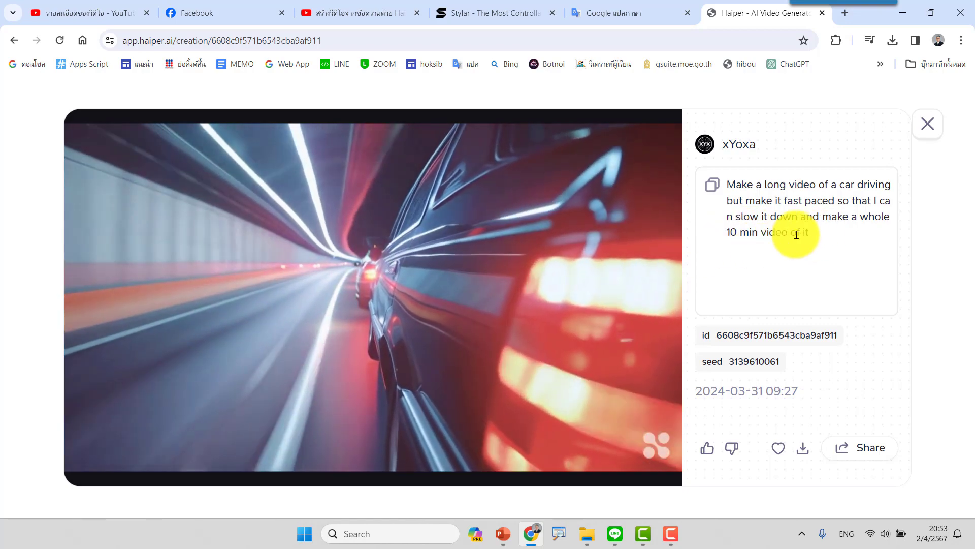
left_click_drag(796, 235, 725, 187)
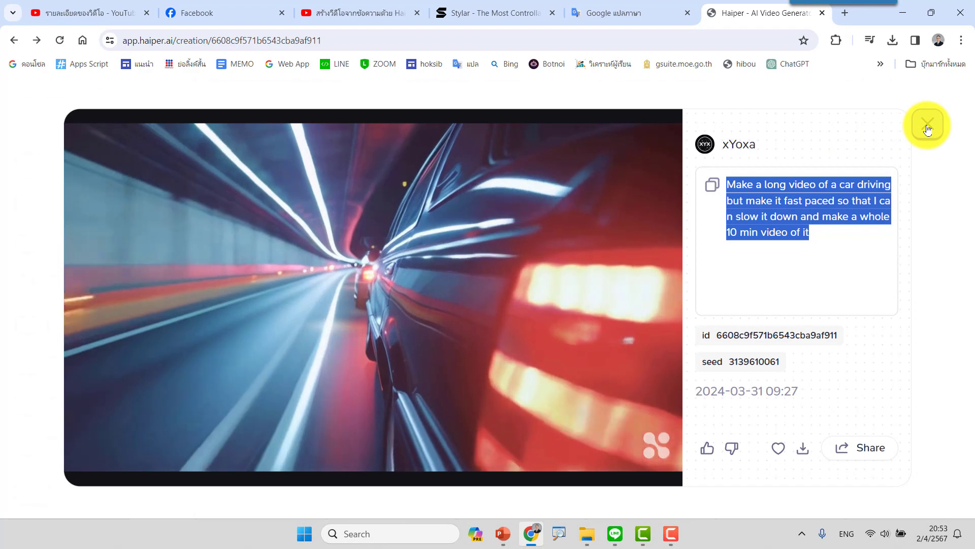
left_click(927, 124)
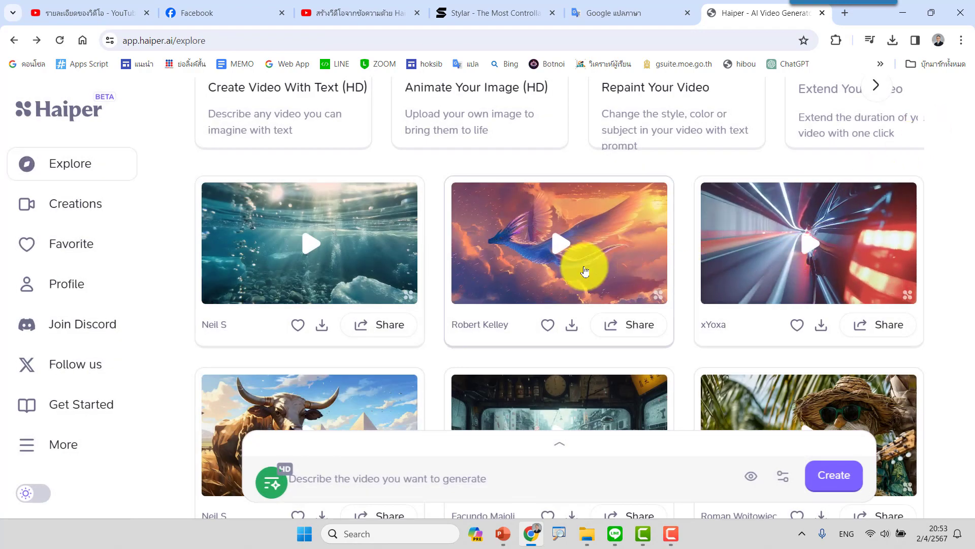
scroll(592, 268, "down", 3)
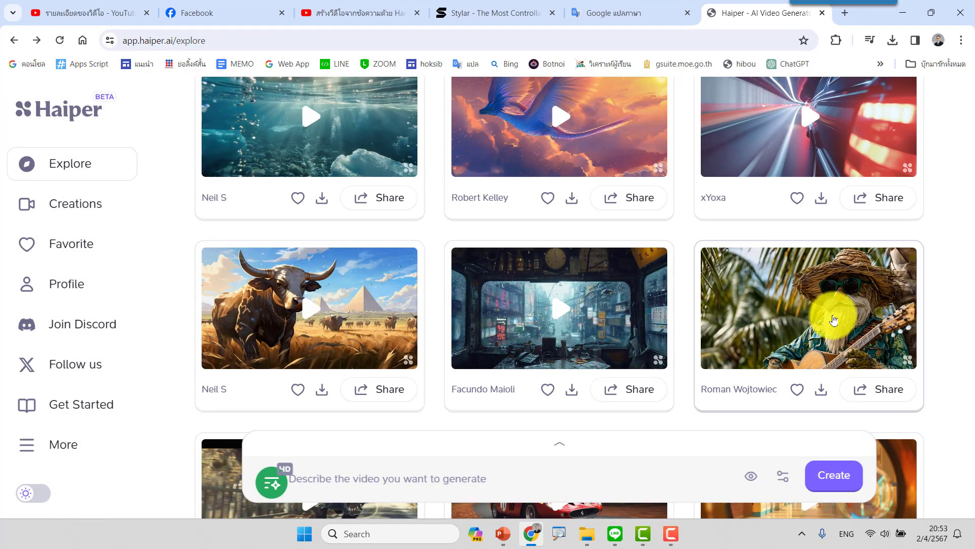
scroll(831, 317, "down", 3)
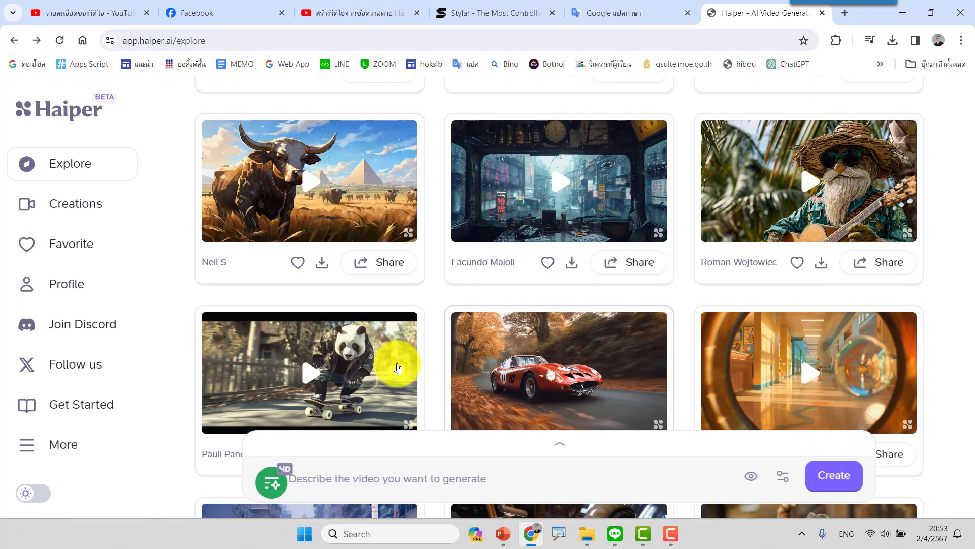
mouse_move(309, 372)
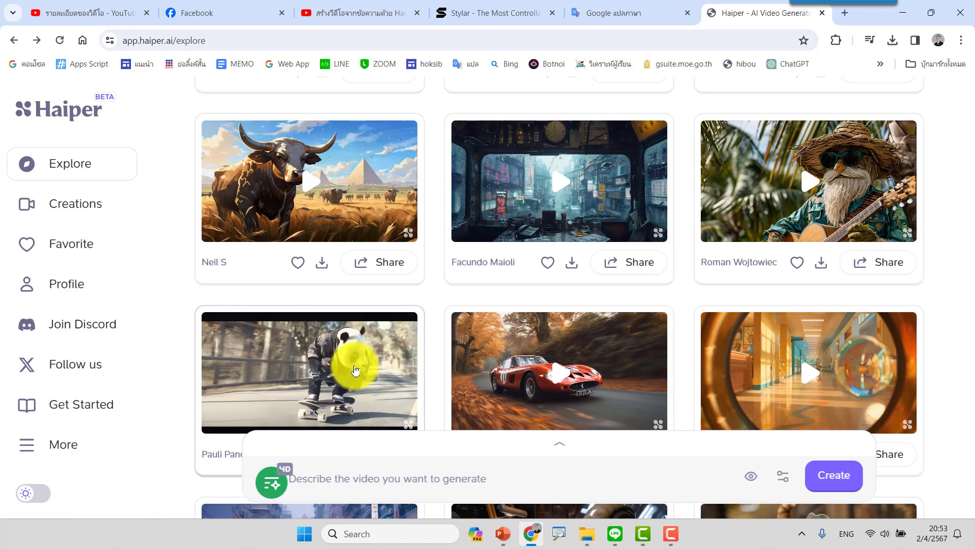
scroll(538, 346, "up", 1)
scroll(539, 345, "up", 4)
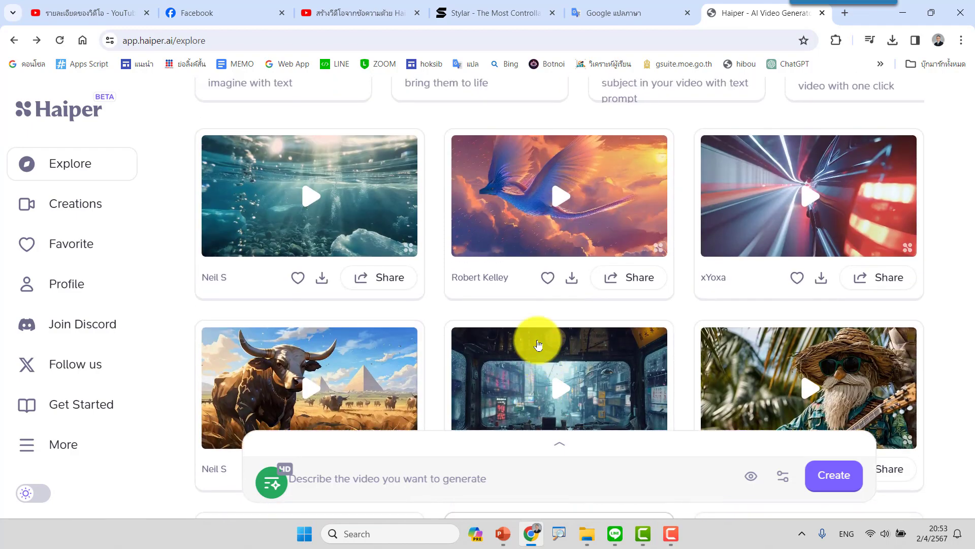
scroll(534, 337, "up", 4)
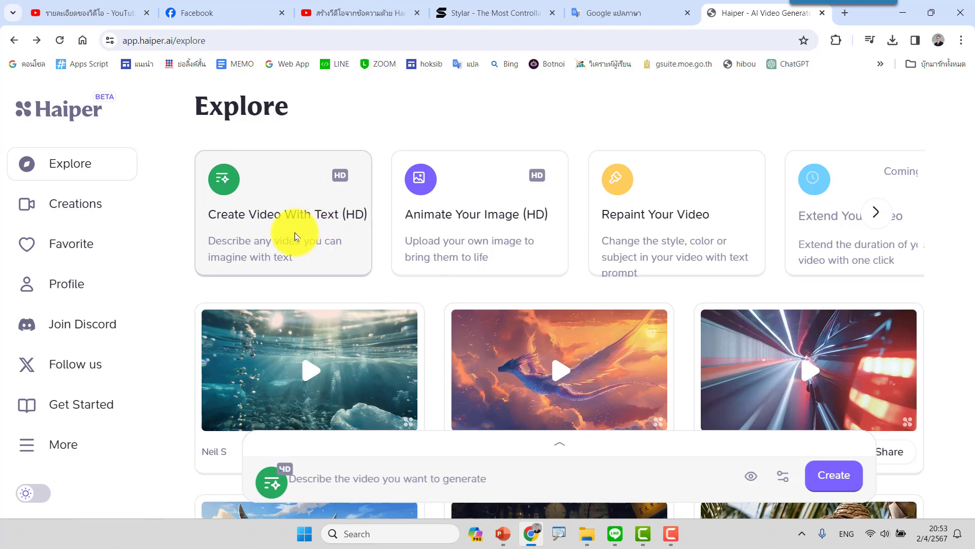
- Expand the text-to-video prompt with style presets, then bring up the Google Translate description
left_click(280, 227)
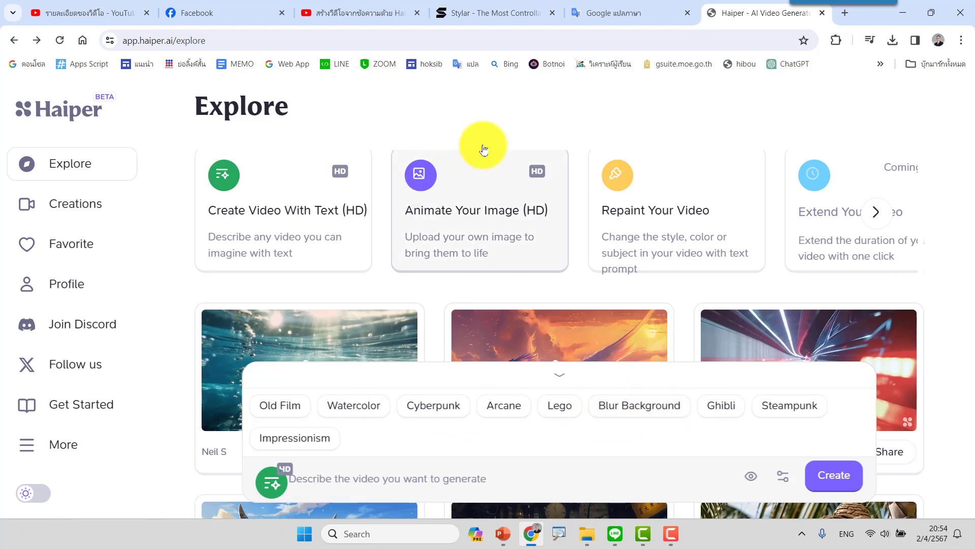
left_click(628, 14)
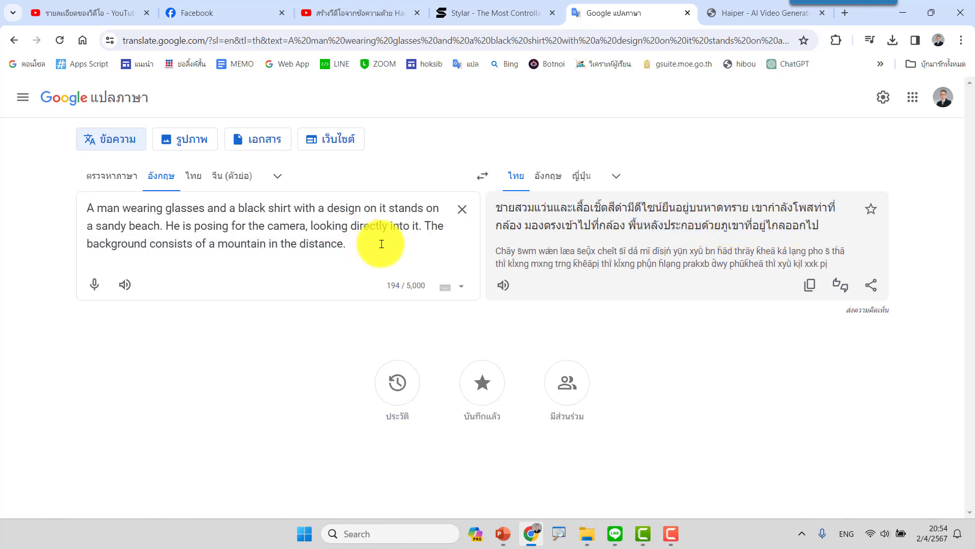
- Paste the English description of the man in glasses on a sandy beach into Haiper's prompt
left_click_drag(381, 244, 75, 213)
key("ctrl+c")
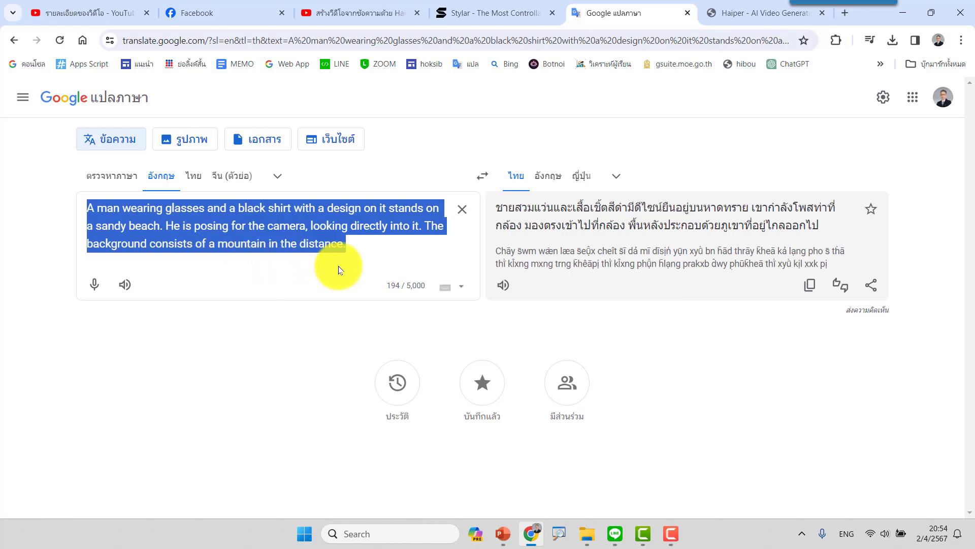
left_click(739, 14)
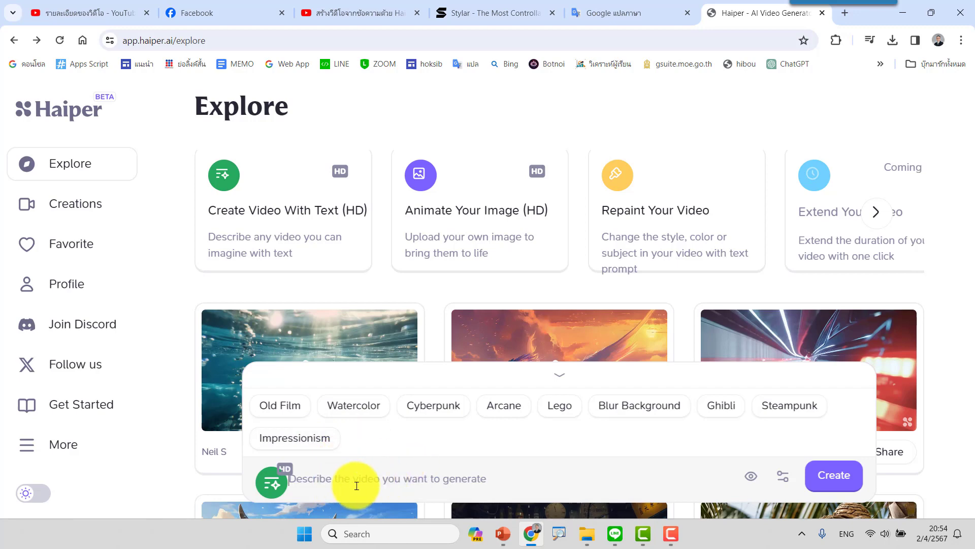
key("ctrl+v")
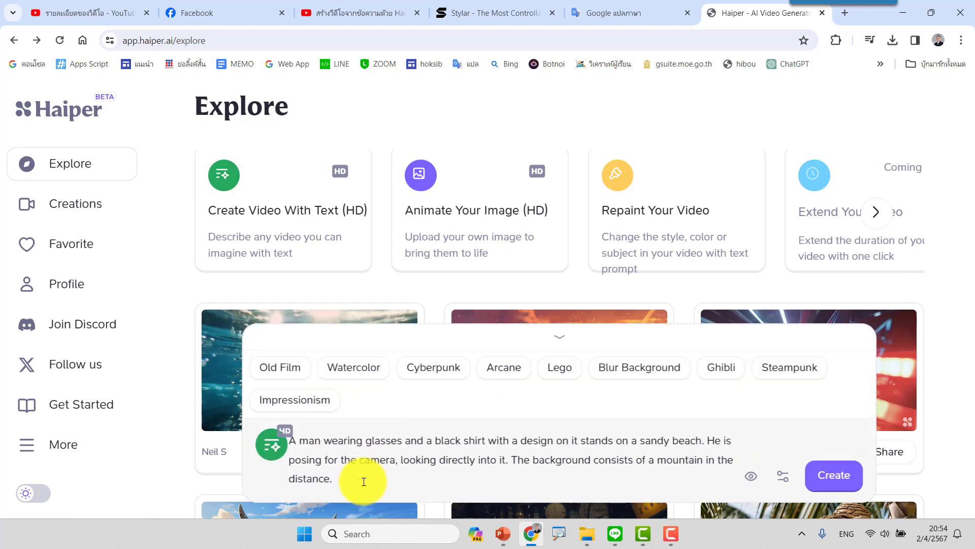
- Create the HD video from the beach-and-mountains prompt and wait for it in Creations
left_click(834, 477)
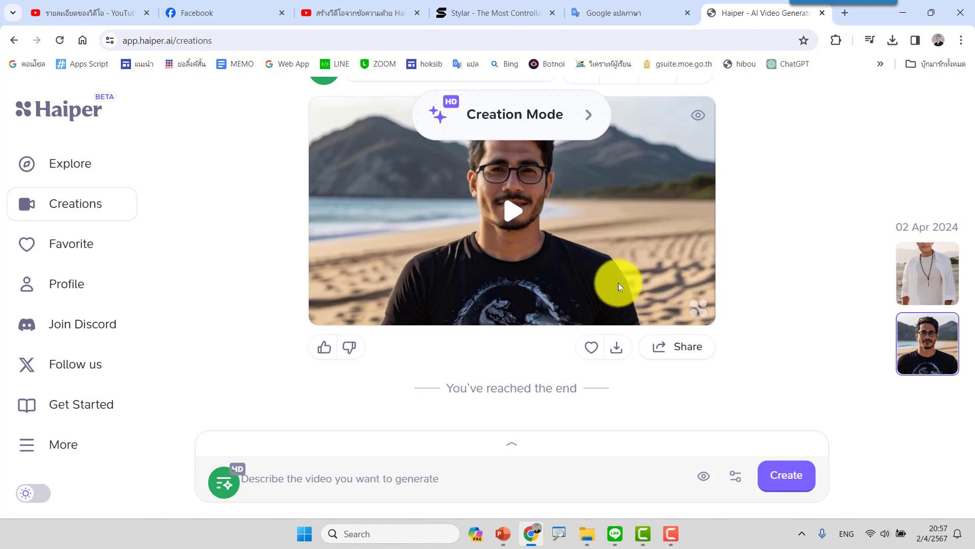
scroll(568, 232, "up", 1)
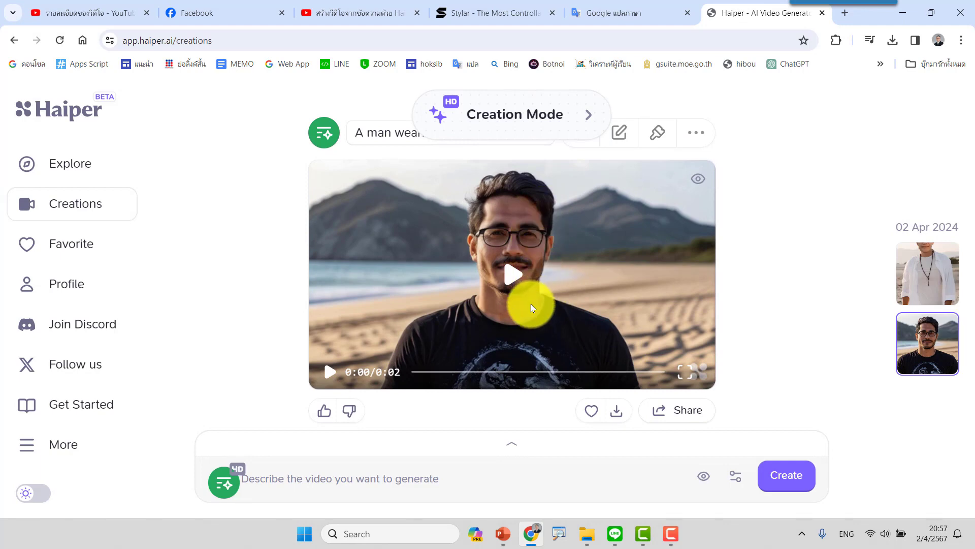
left_click(329, 378)
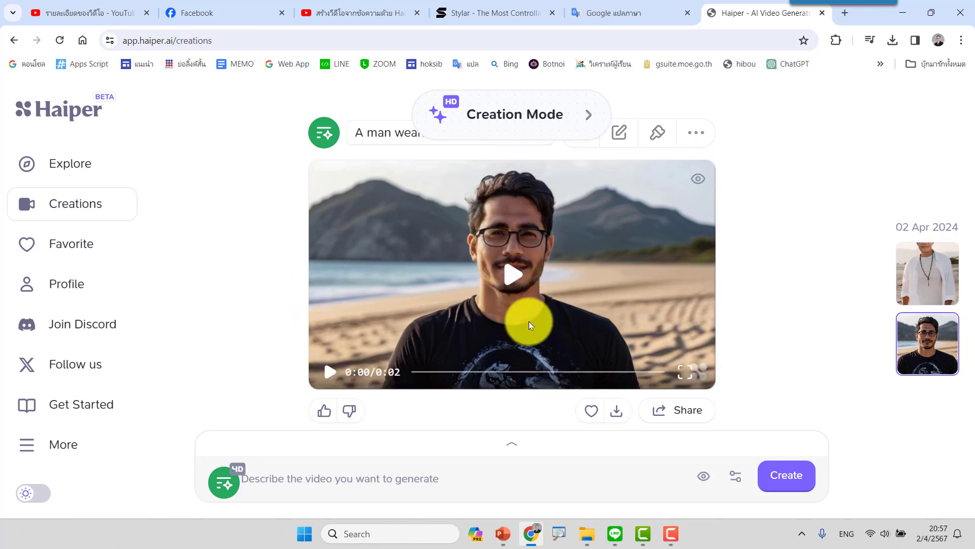
left_click(330, 376)
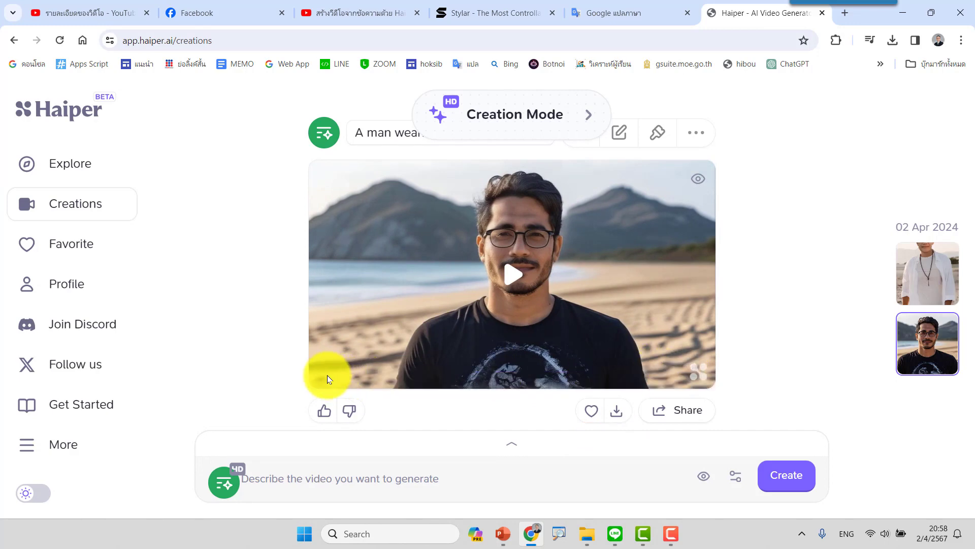
left_click(513, 275)
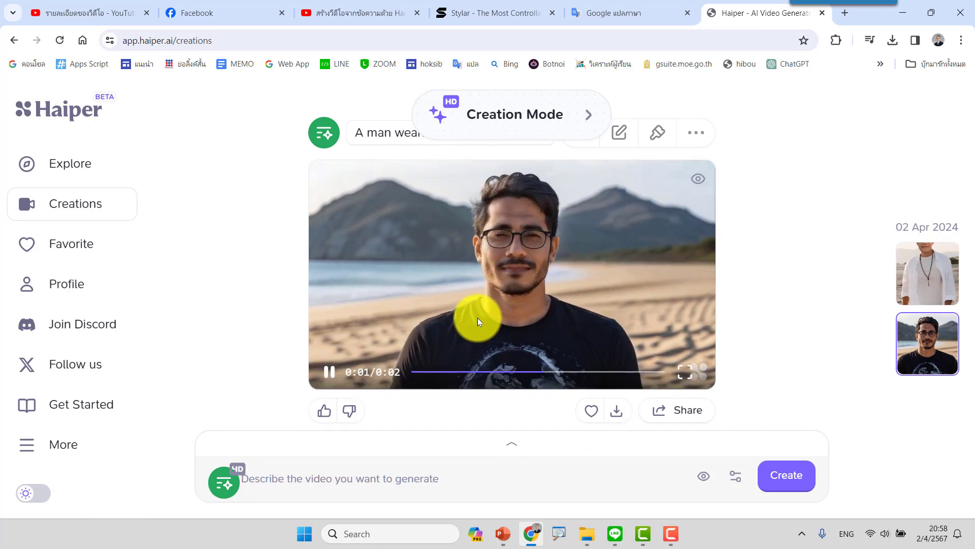
left_click(323, 372)
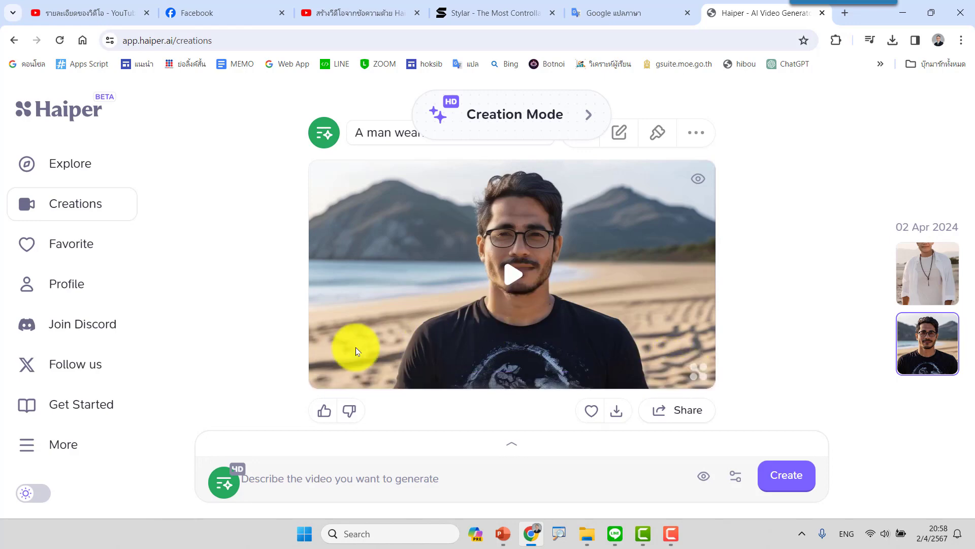
left_click(528, 278)
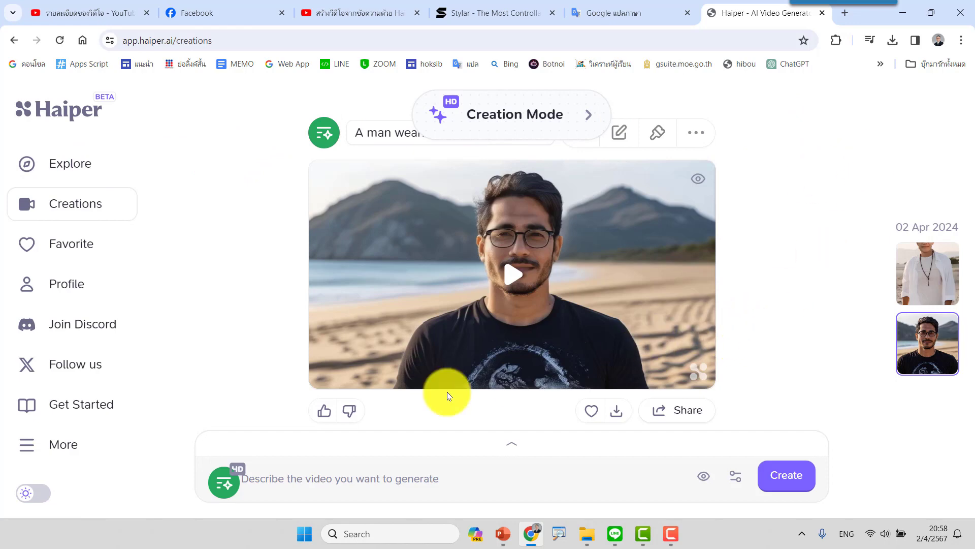
left_click(513, 279)
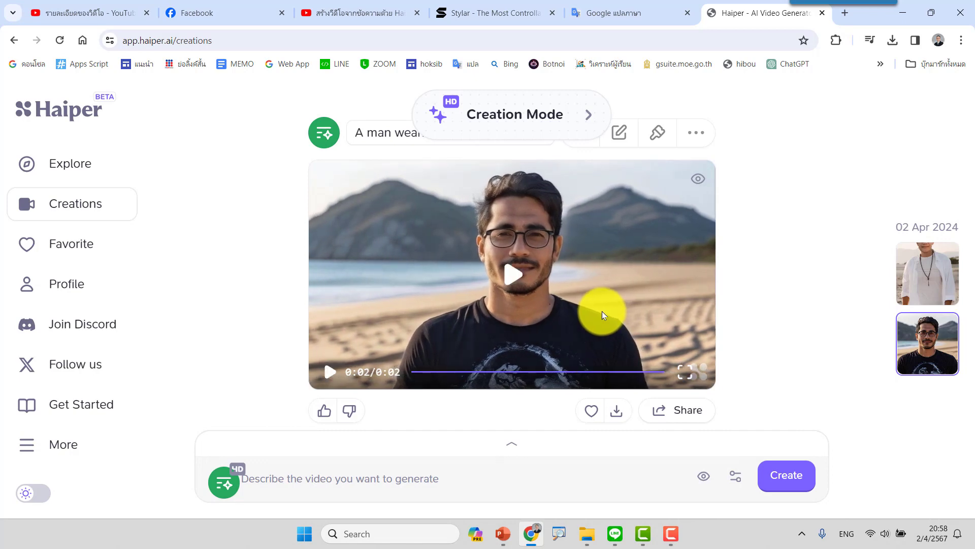
left_click(336, 374)
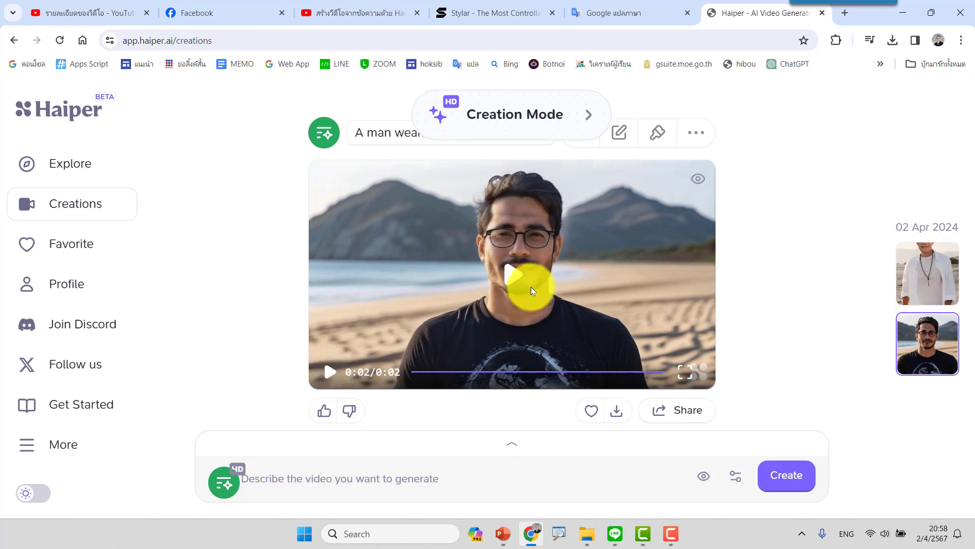
left_click(516, 277)
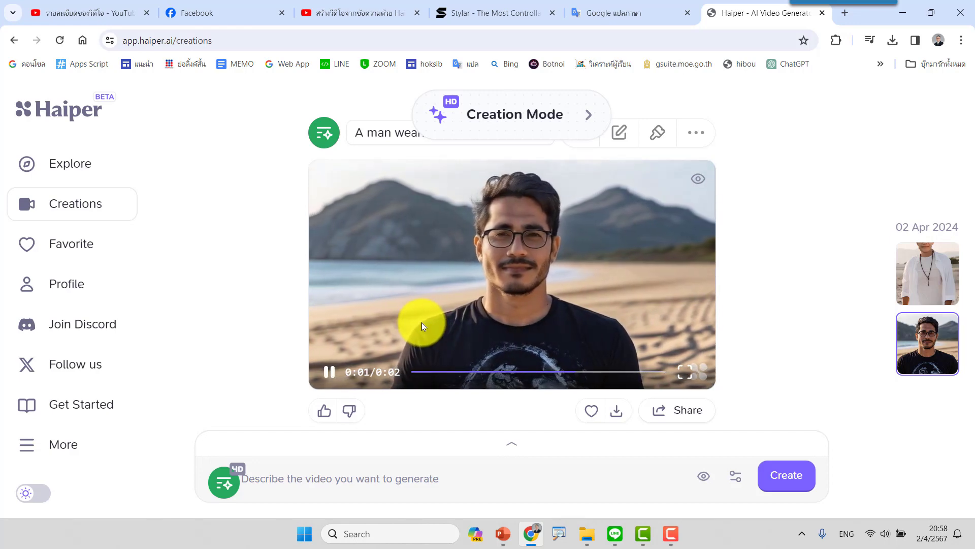